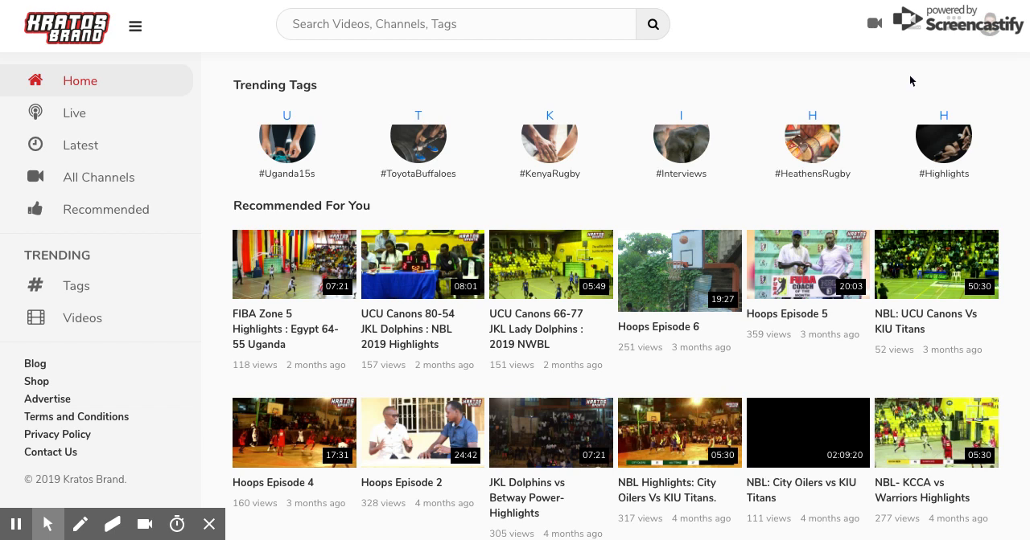
# Go to the content management area after dismissing the blog and shop links.
pyautogui.click(954, 32)
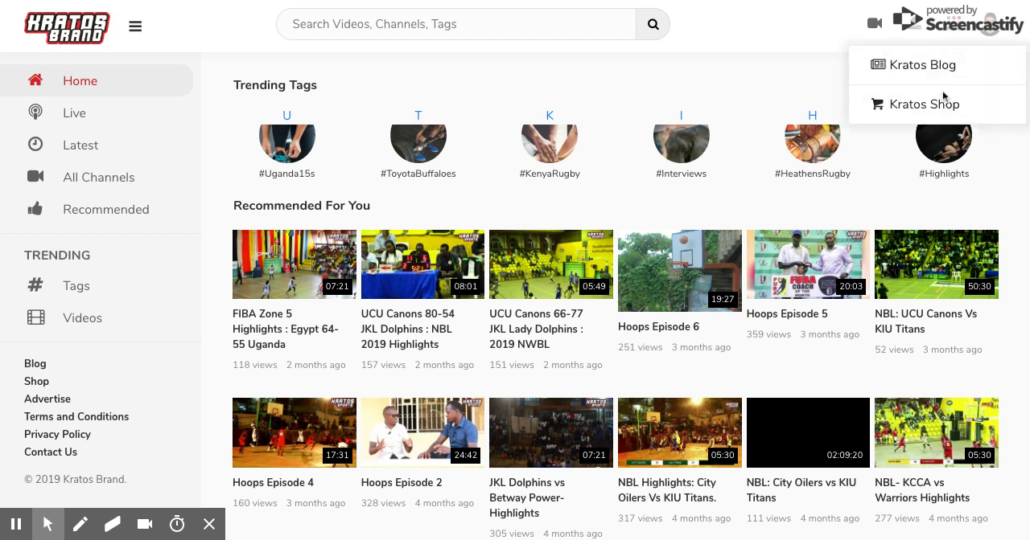
pyautogui.click(747, 81)
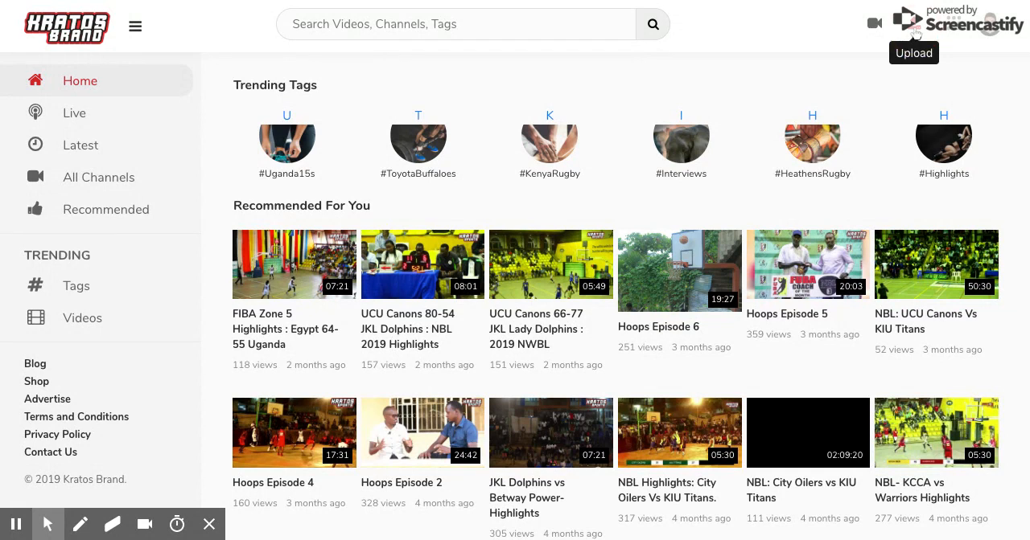
pyautogui.click(915, 32)
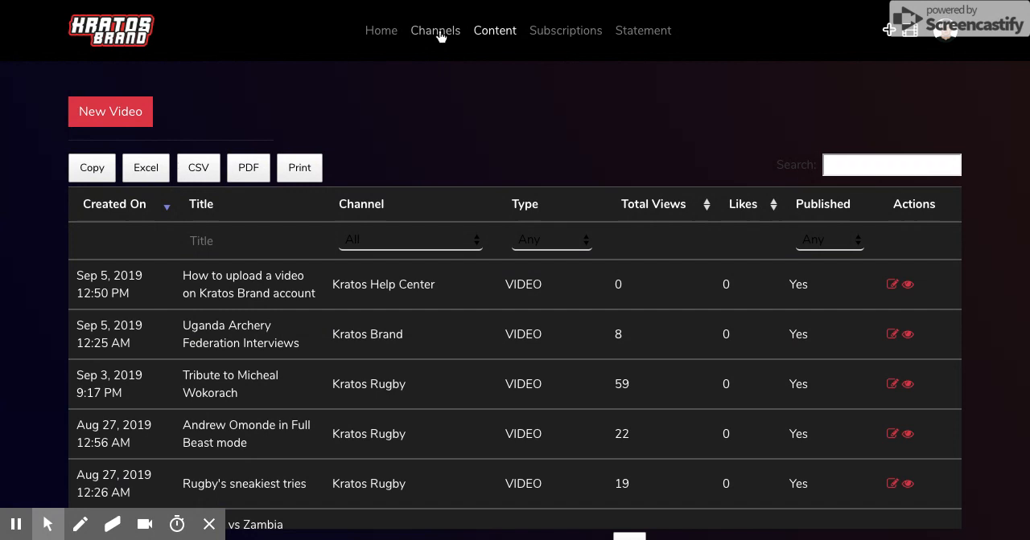
# Reach the channel management page listing existing channels.
pyautogui.click(435, 30)
pyautogui.click(435, 30)
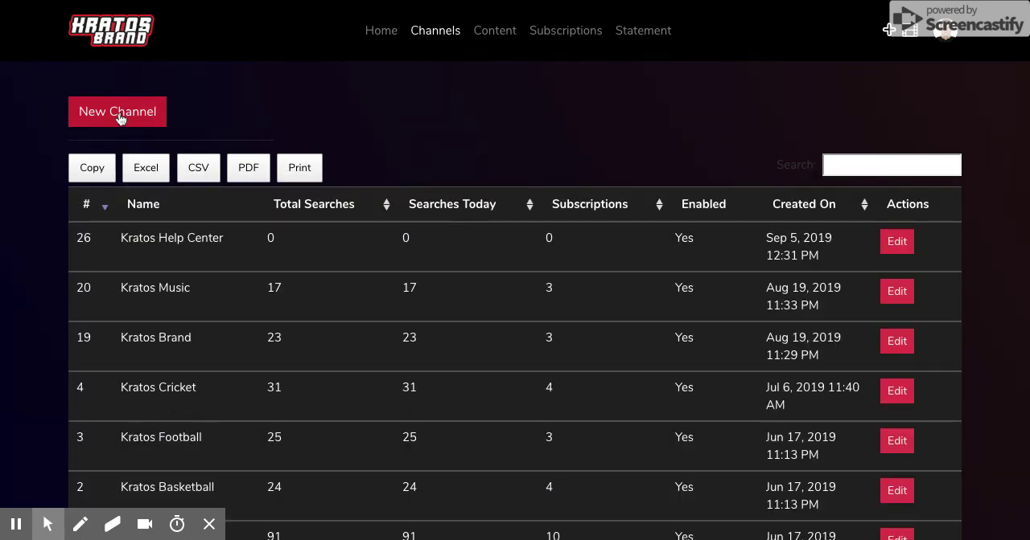
# Start a new channel named 'Kick ass Music' with description 'Music 101'.
pyautogui.click(121, 117)
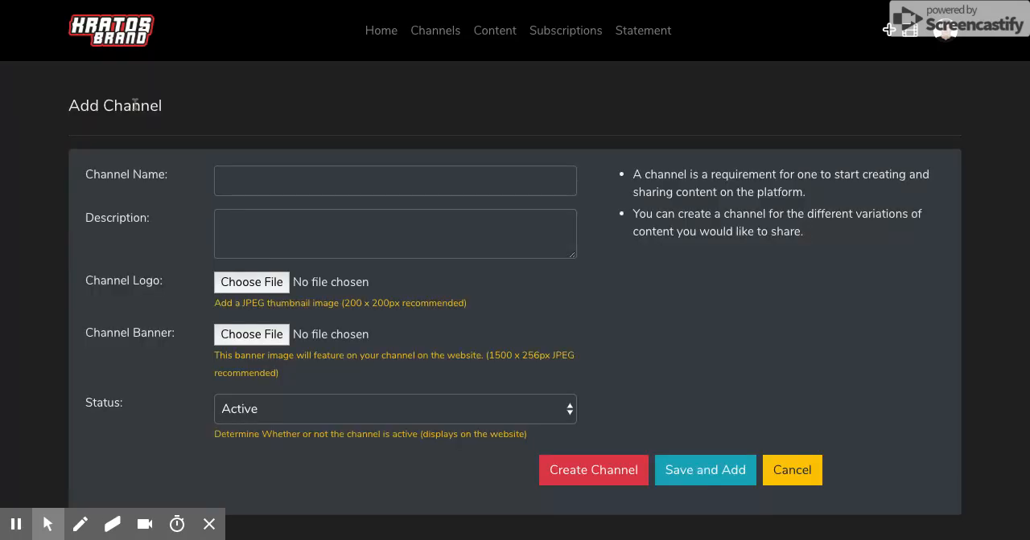
pyautogui.click(292, 185)
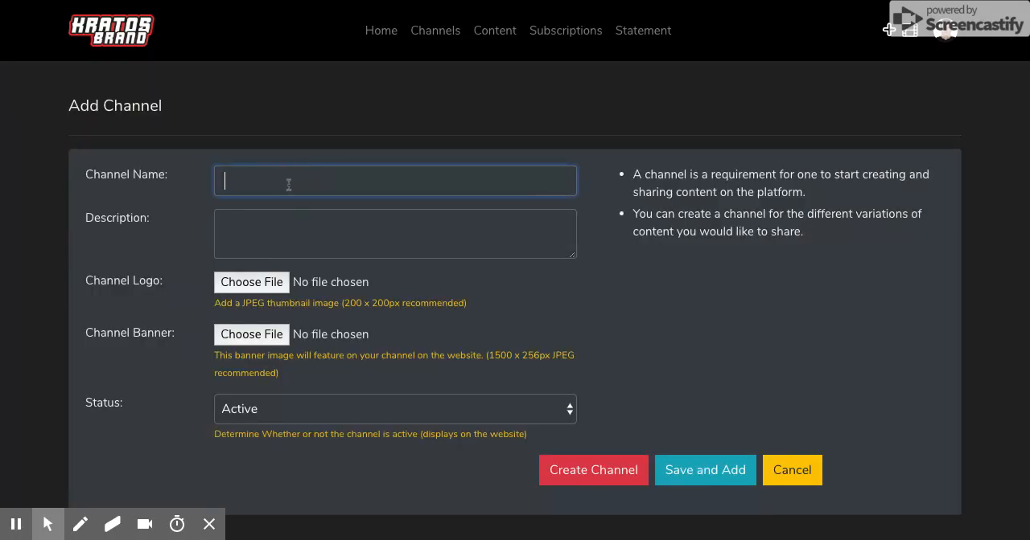
pyautogui.click(309, 200)
pyautogui.write('Ki')
pyautogui.write('ck ass')
pyautogui.write(' Music')
pyautogui.click(402, 245)
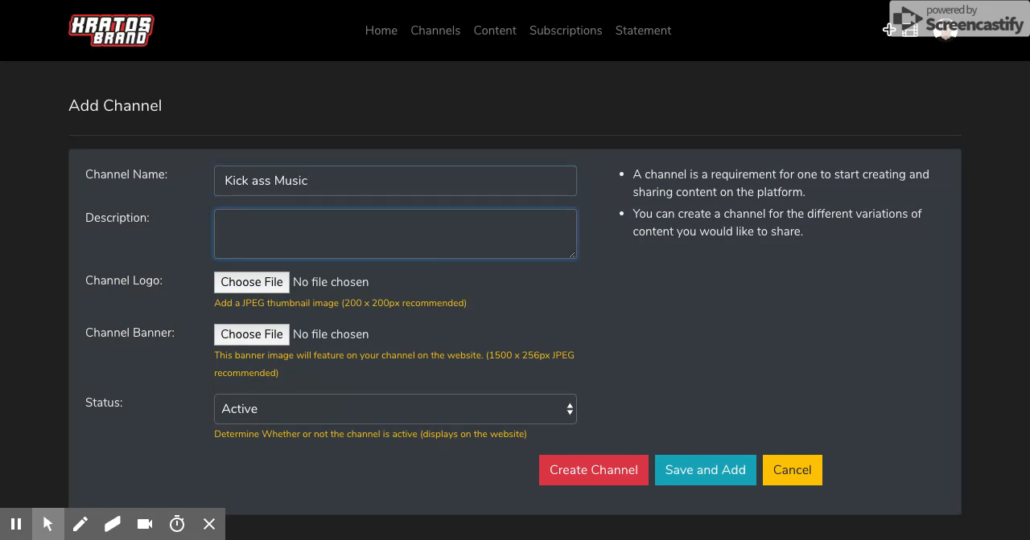
pyautogui.write('Music')
pyautogui.write(' 101')
# Return to the public site's home page.
pyautogui.click(292, 6)
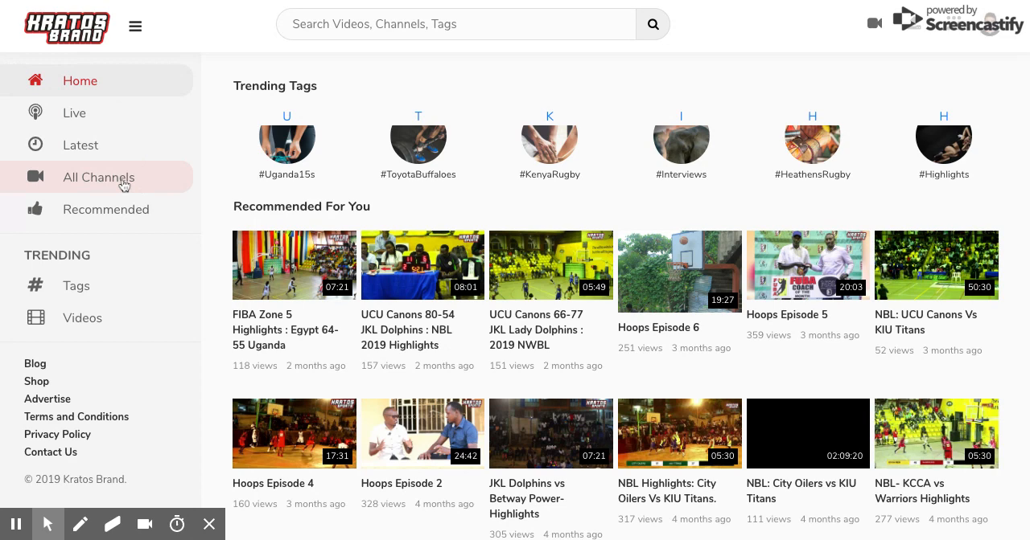
# Browse All Channels and visit the Kratos Help Center channel page.
pyautogui.click(98, 177)
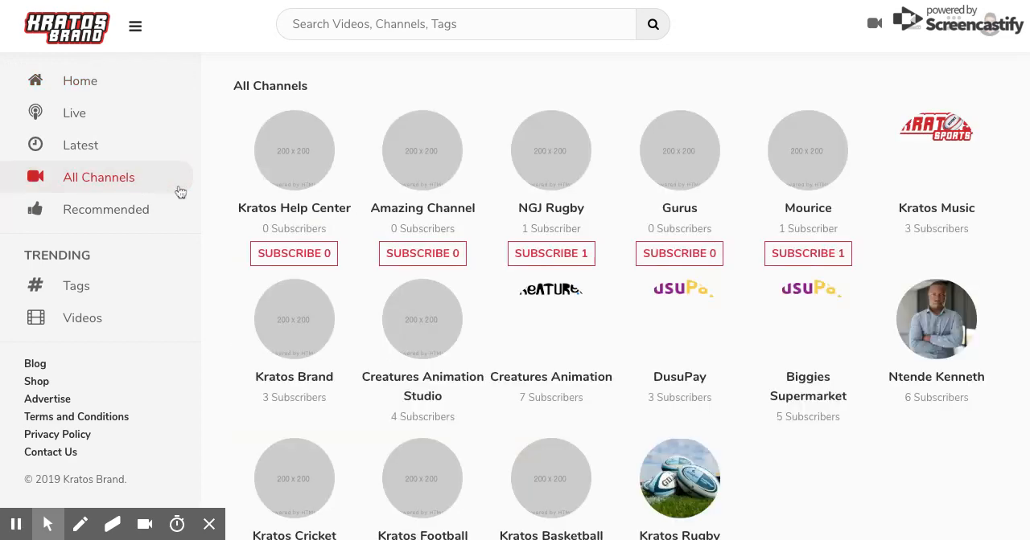
pyautogui.click(294, 146)
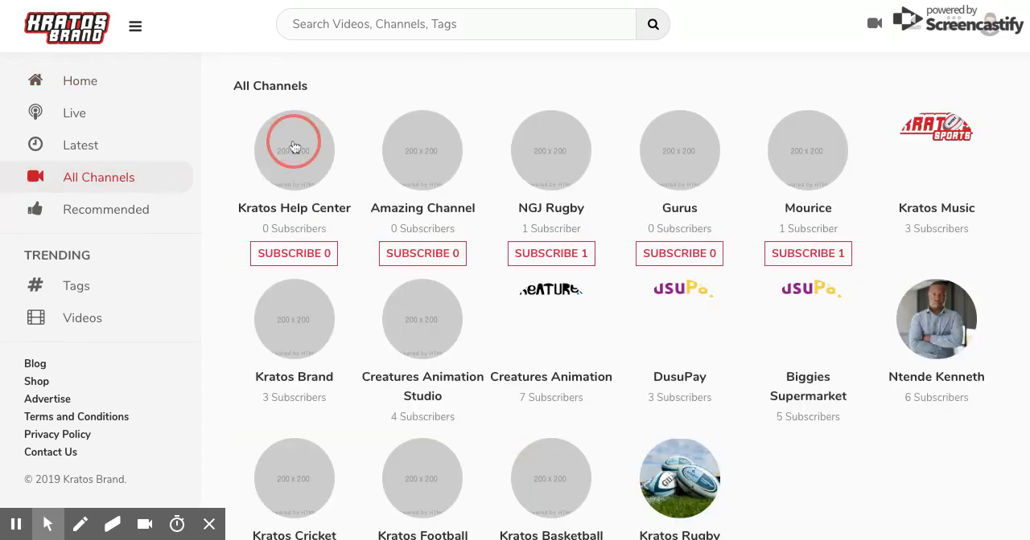